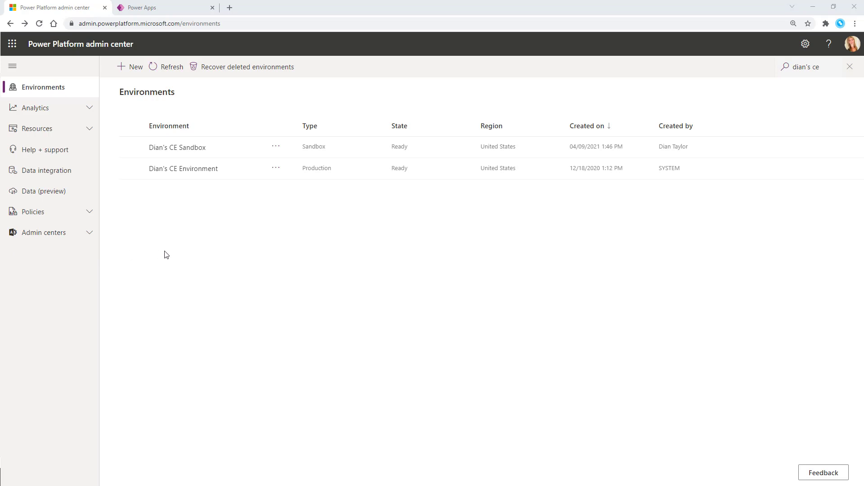
Open the Features settings of the production CE environment to review its Dataverse search options.
click(193, 169)
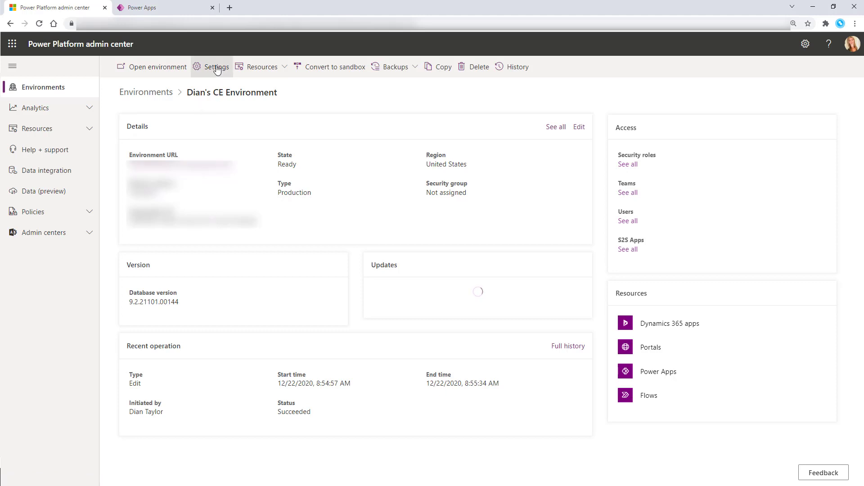
click(217, 69)
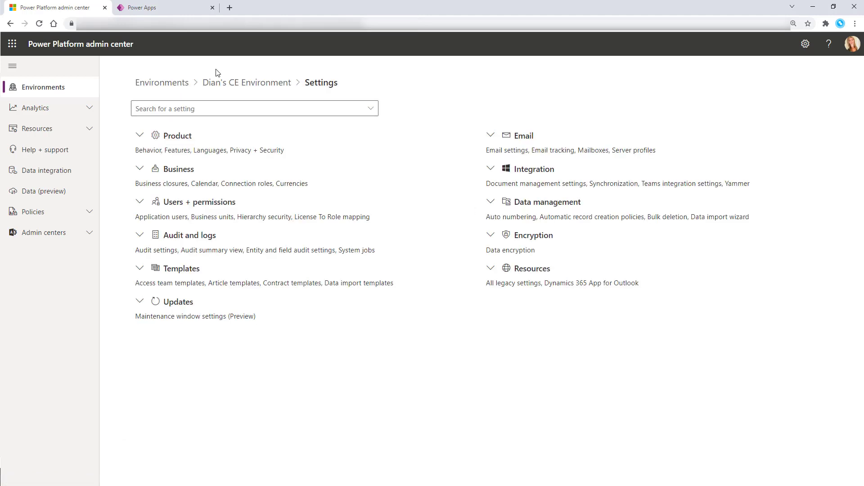
click(173, 139)
click(145, 167)
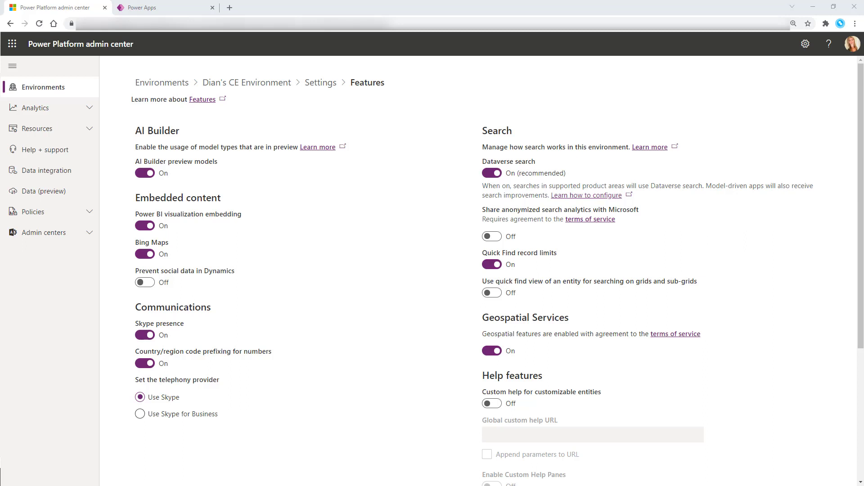
Switch to Power Apps, search the solutions for "default" and open the Default Solution.
click(180, 5)
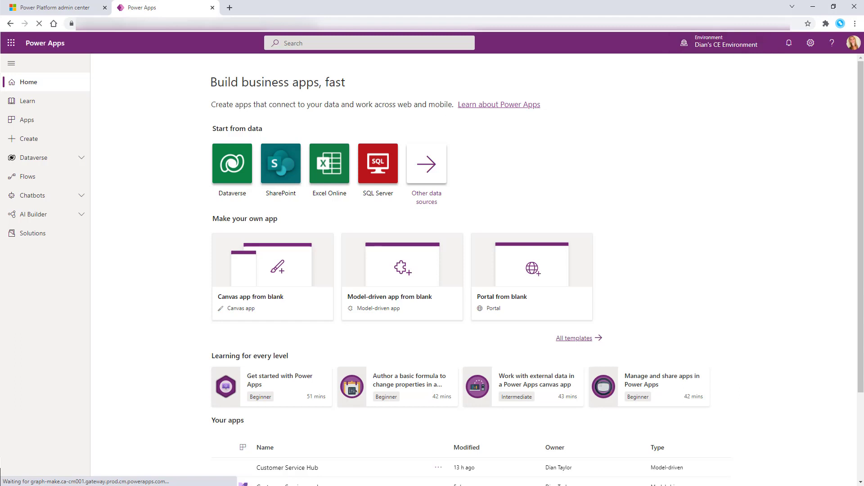
click(45, 236)
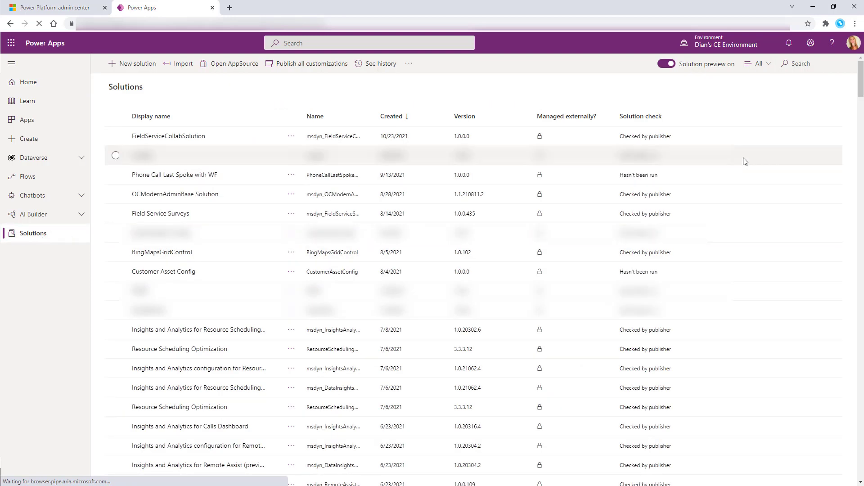
click(796, 64)
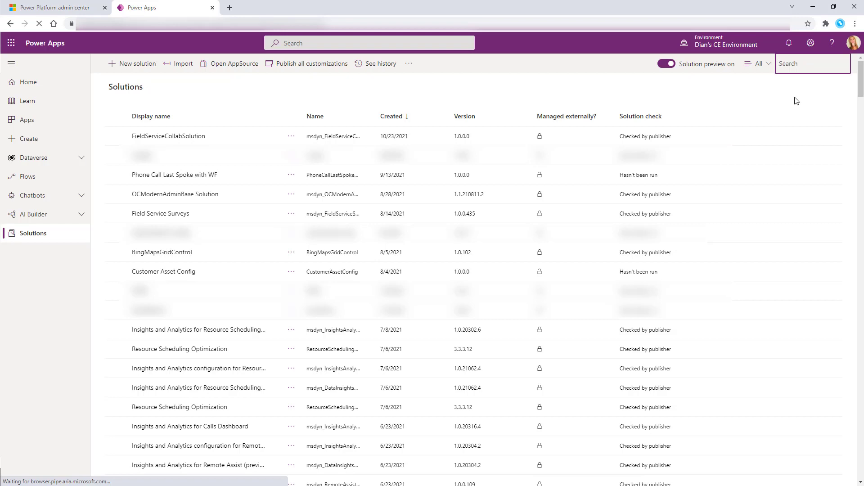
text(defaul)
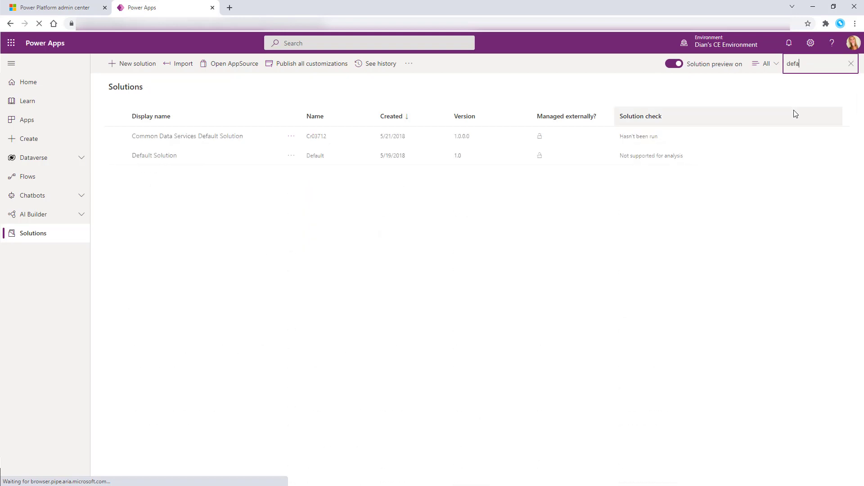
click(159, 156)
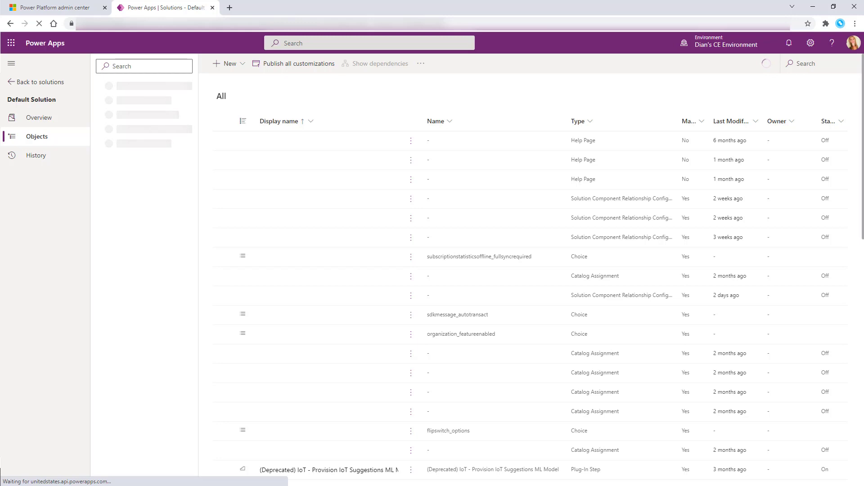
Open the search index management from the Default Solution's overview and select the Account Priority table for indexing.
click(48, 121)
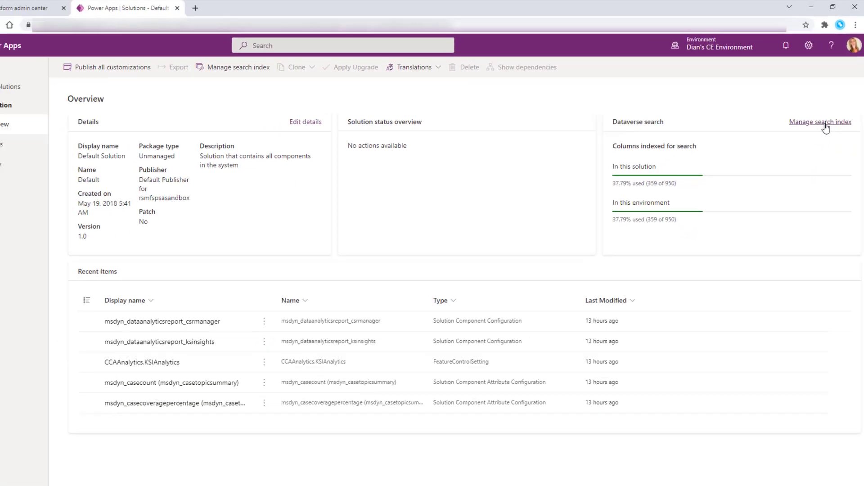
click(825, 126)
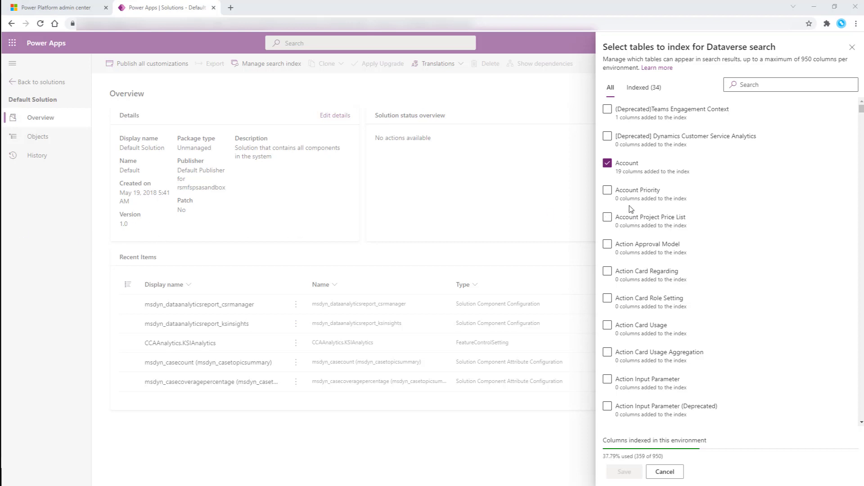
click(608, 190)
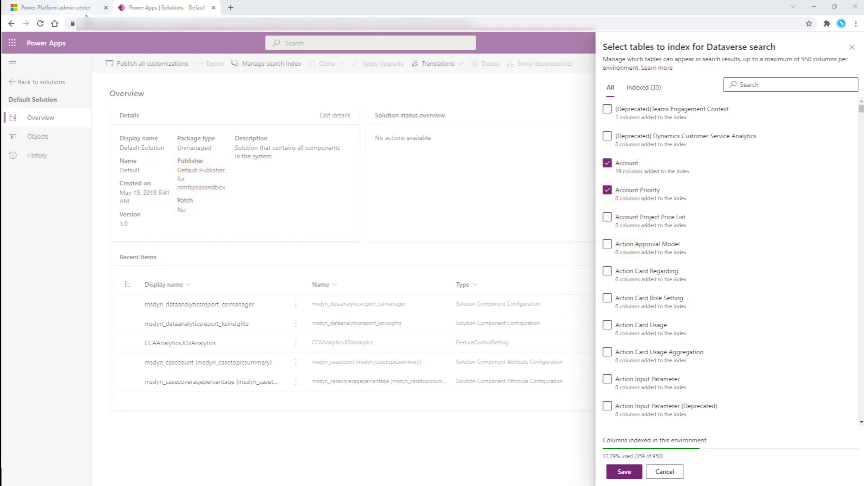
Duplicate the current browser tab and open the list of views for the Dataverse Account table in it.
right_click(165, 9)
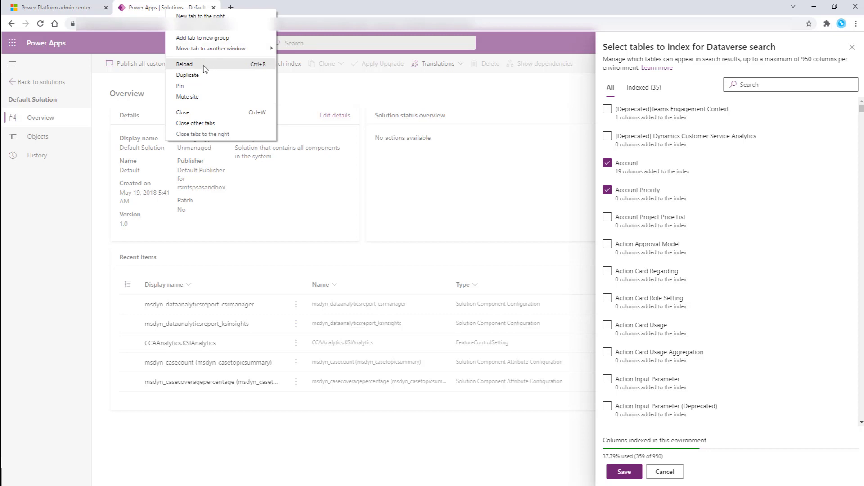
click(203, 75)
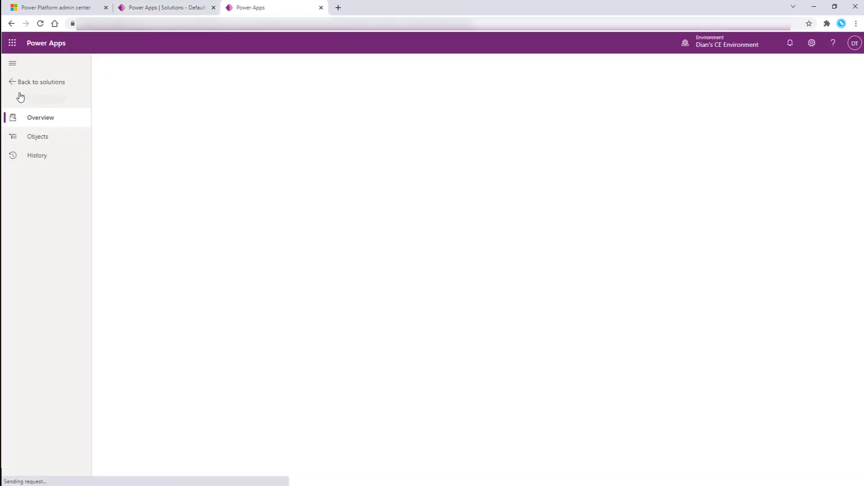
click(14, 83)
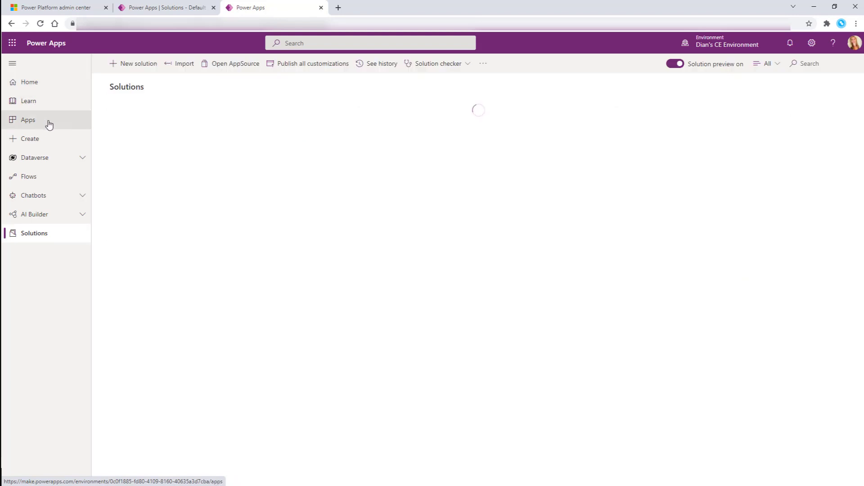
click(56, 158)
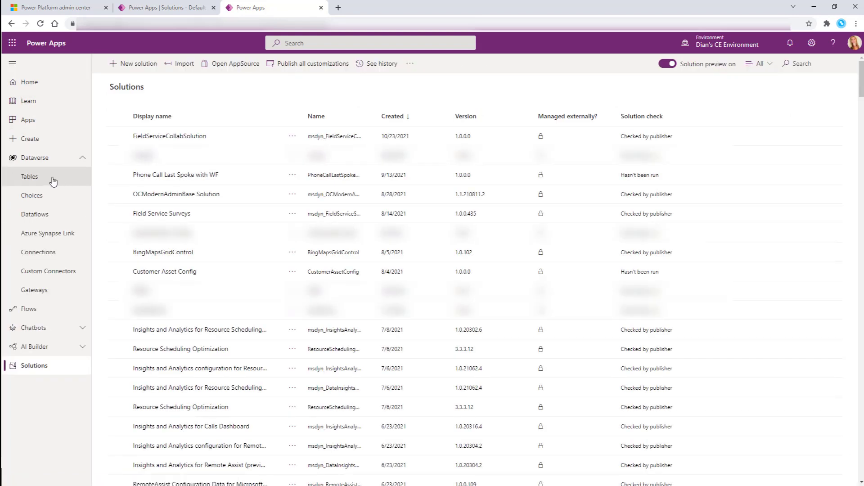
click(52, 180)
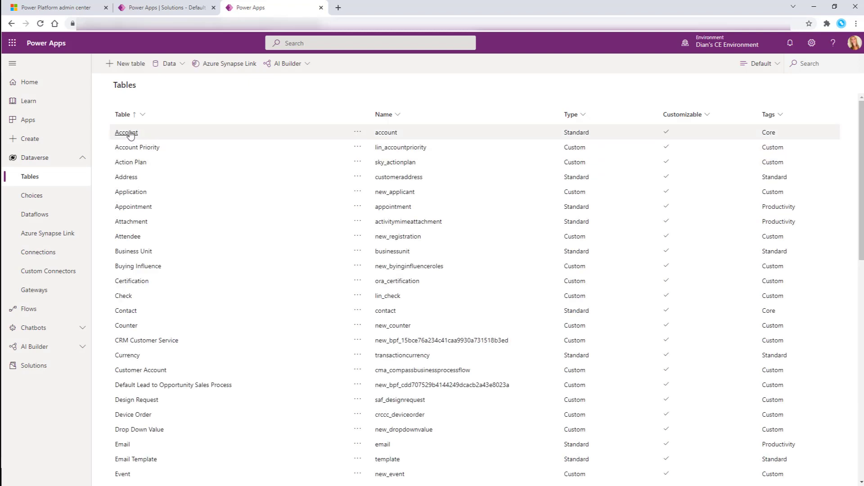
click(127, 133)
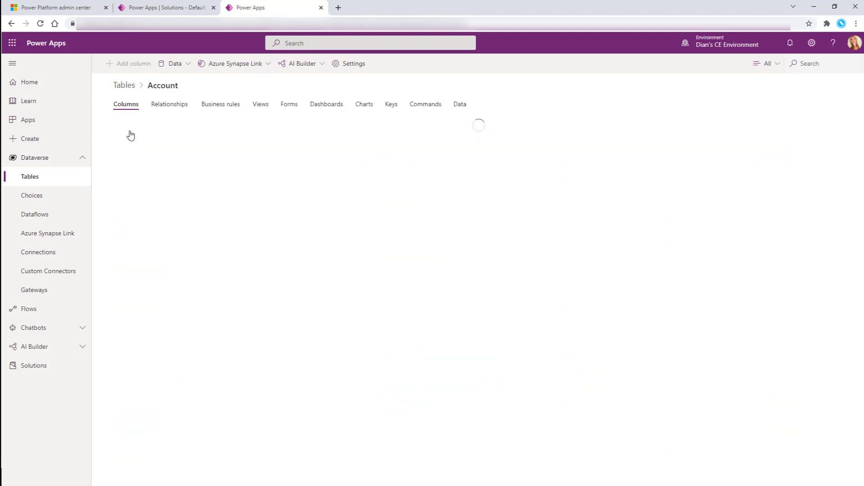
click(260, 106)
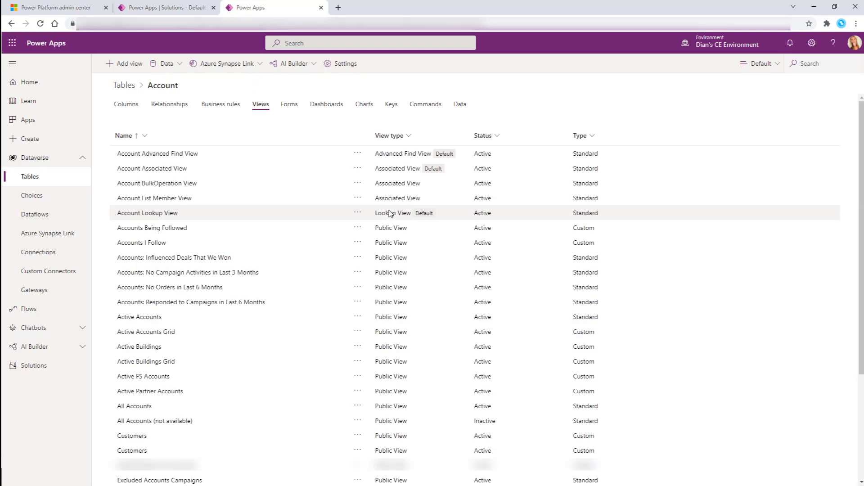
Filter the Account views by "quick" and open the Quick Find Active Accounts view.
click(808, 63)
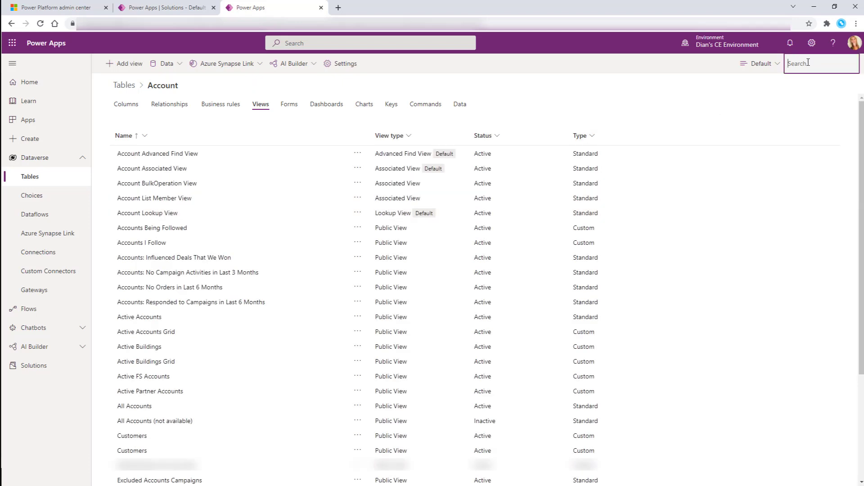
text(quci)
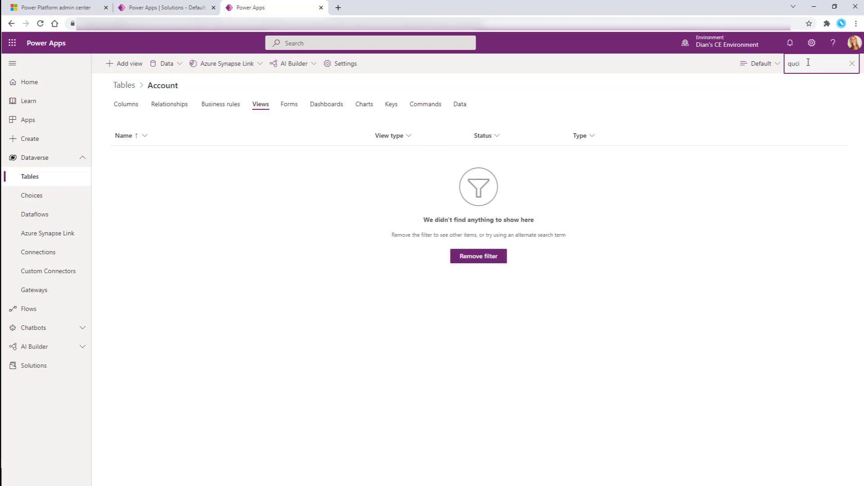
key(BackSpace)
key(BackSpace)
text(ic)
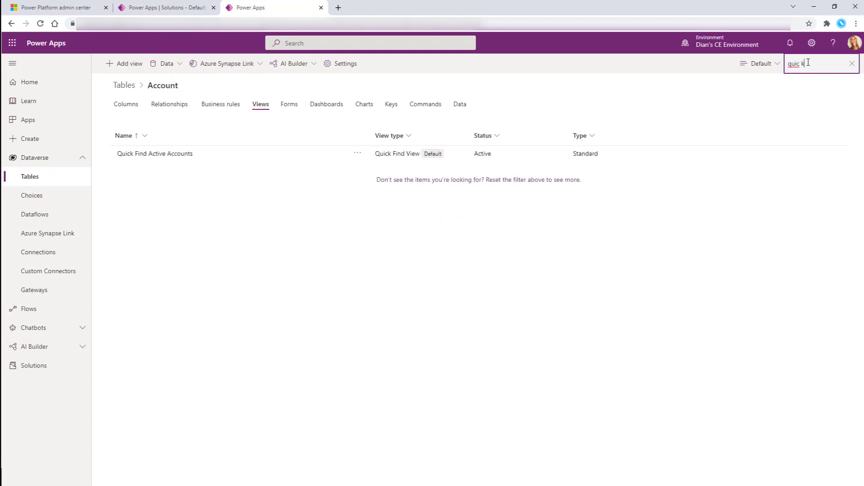
text(k)
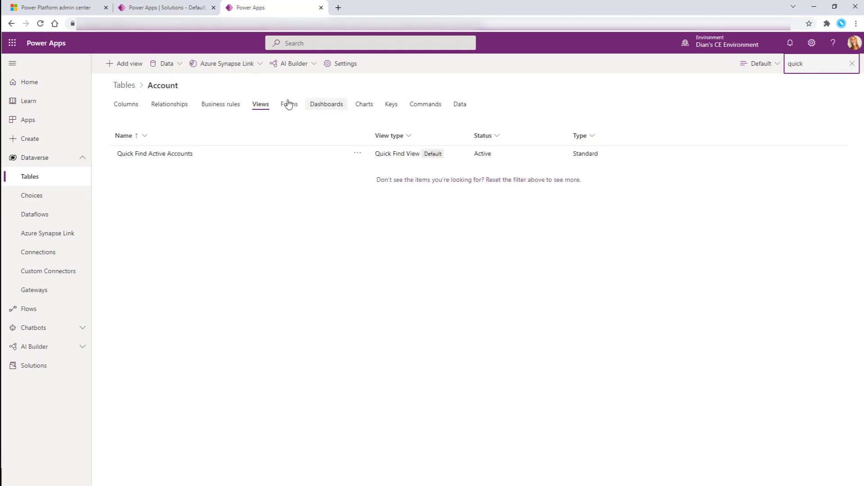
click(161, 154)
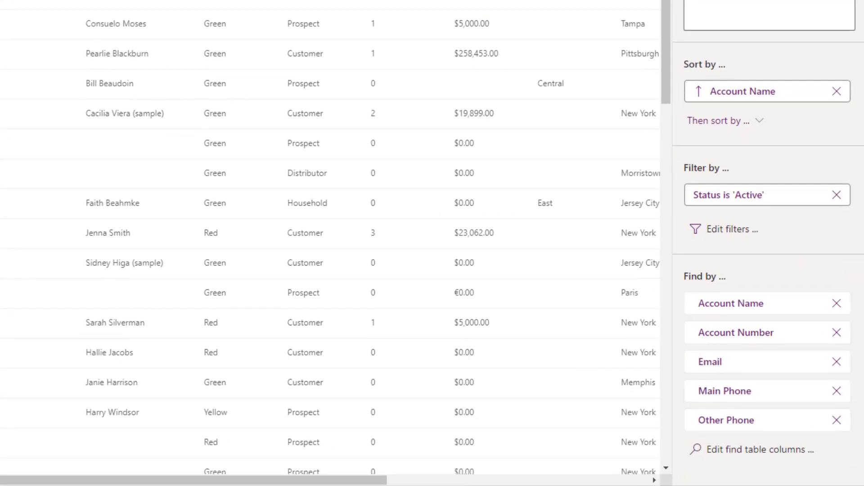
Browse the view's find table columns and try selecting Address 1: Latitude and Address 1: Longitude, clearing each again.
click(757, 450)
mouse_move(705, 306)
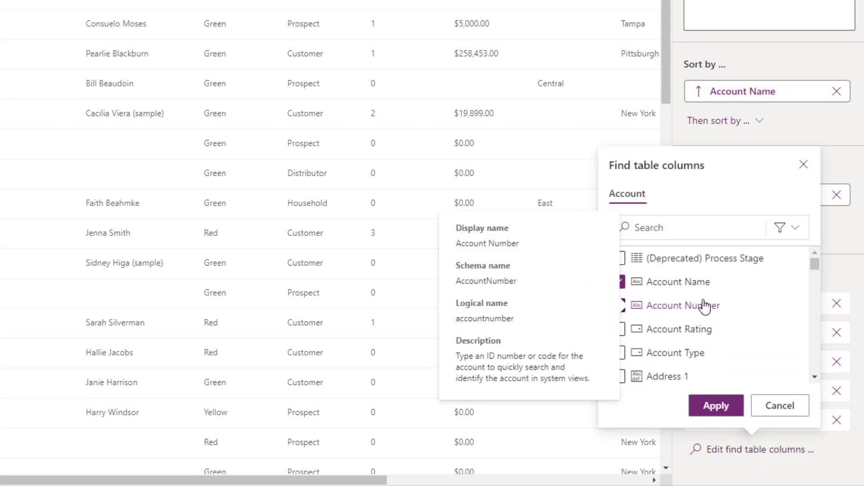
scroll(684, 299, down, 2)
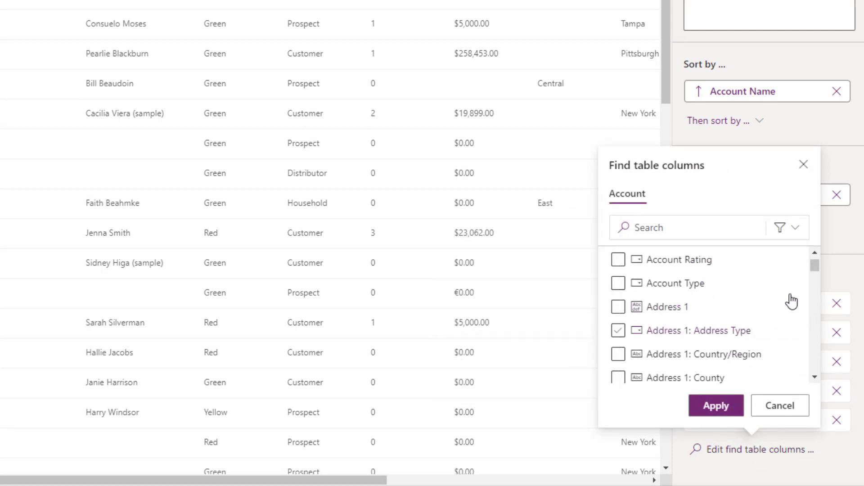
scroll(756, 303, down, 2)
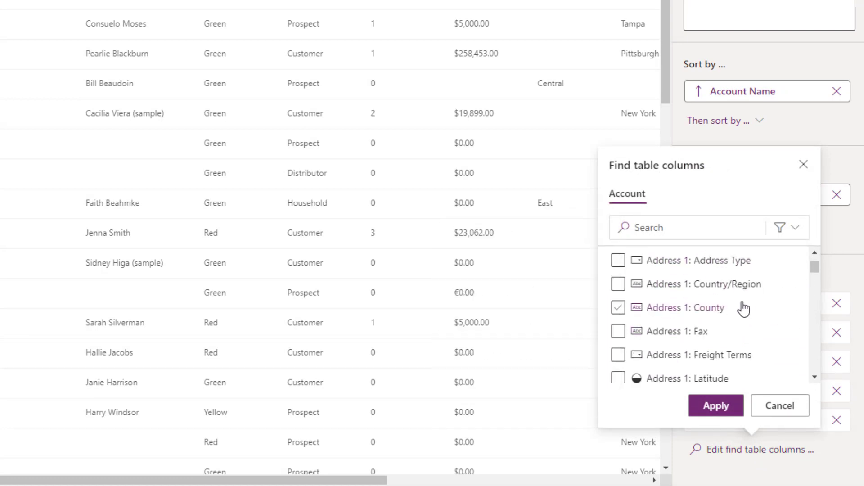
scroll(744, 309, down, 2)
click(618, 310)
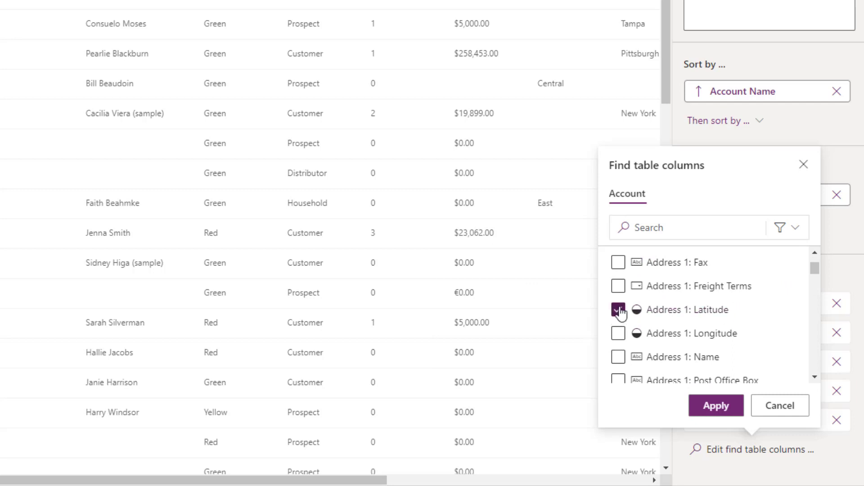
click(619, 310)
click(619, 333)
mouse_move(622, 336)
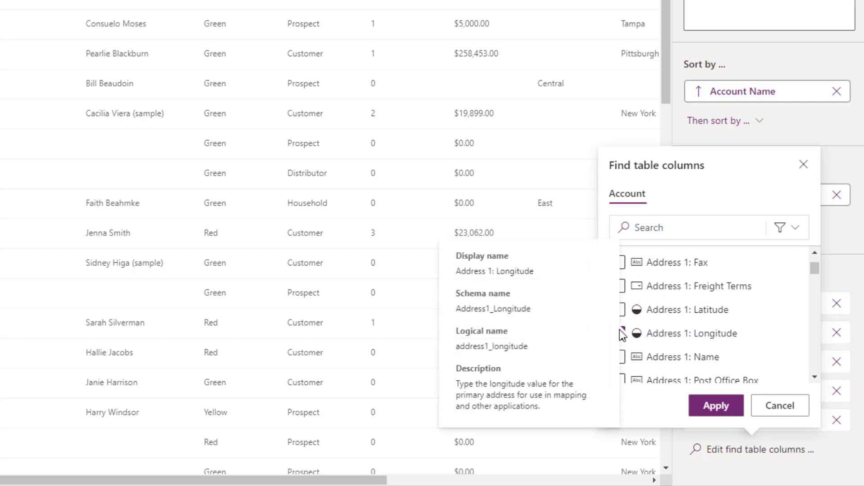
click(618, 333)
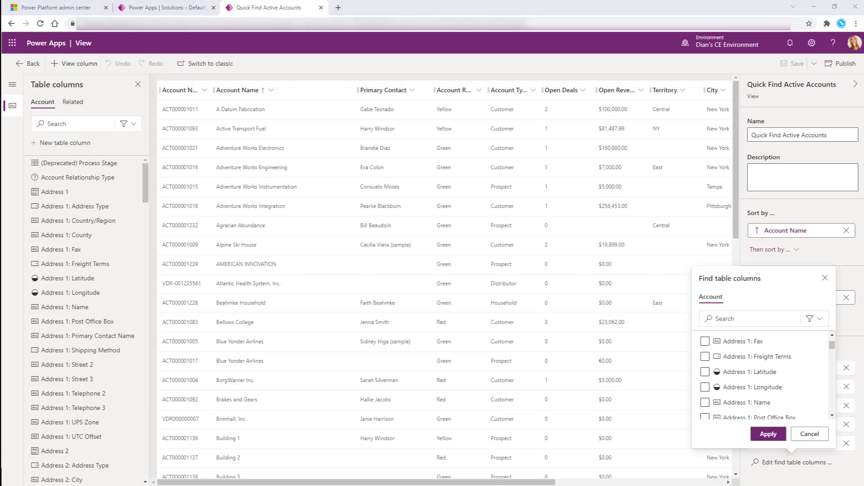
Return to the Dataverse search table selection and check how many columns the Account table adds to the index.
click(167, 7)
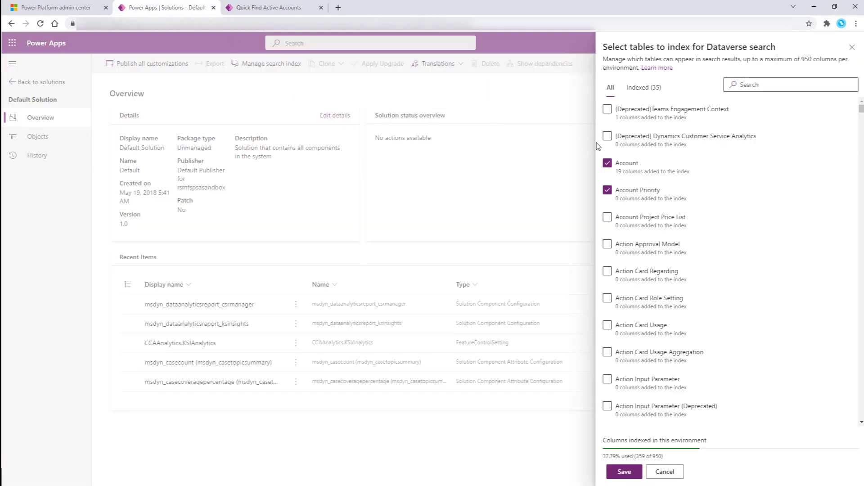
drag(618, 172, 623, 172)
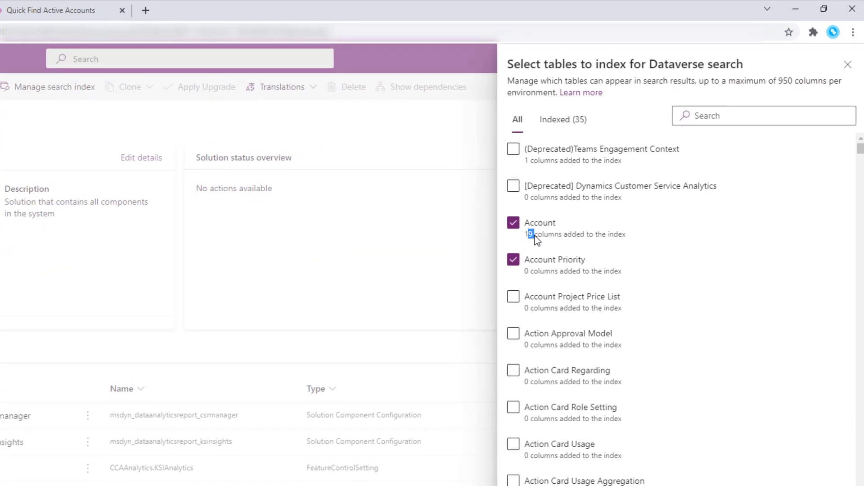
drag(535, 237, 624, 237)
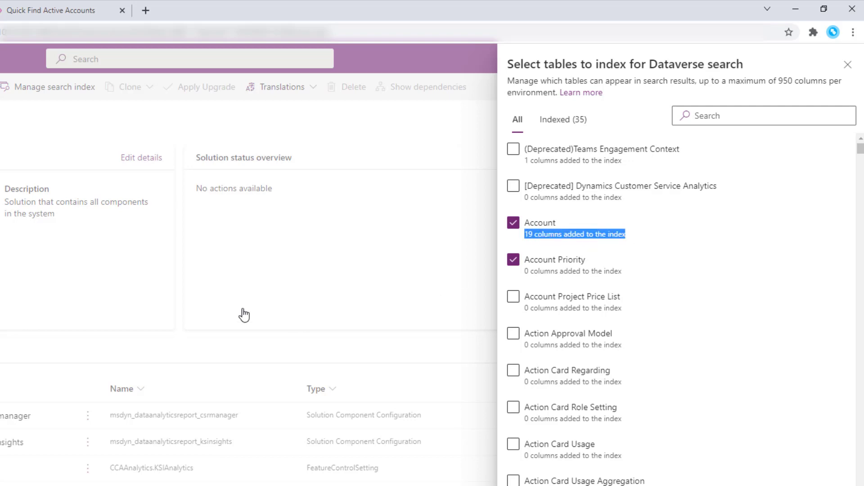